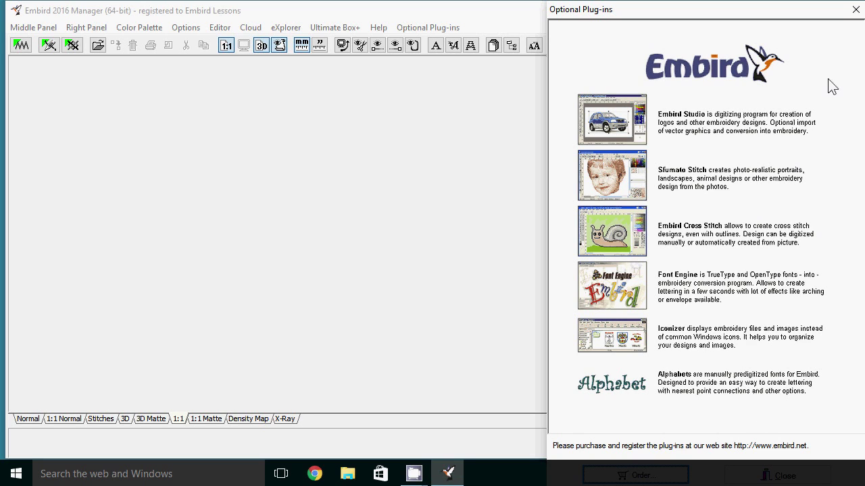
- Close the optional plug-ins overview and Embird Manager, and open the properties of This PC to check the system type
left_click(856, 9)
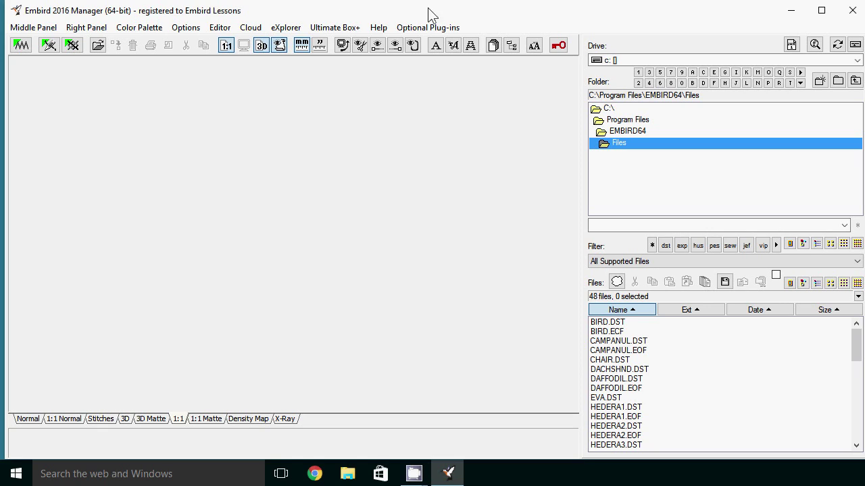
left_click(848, 26)
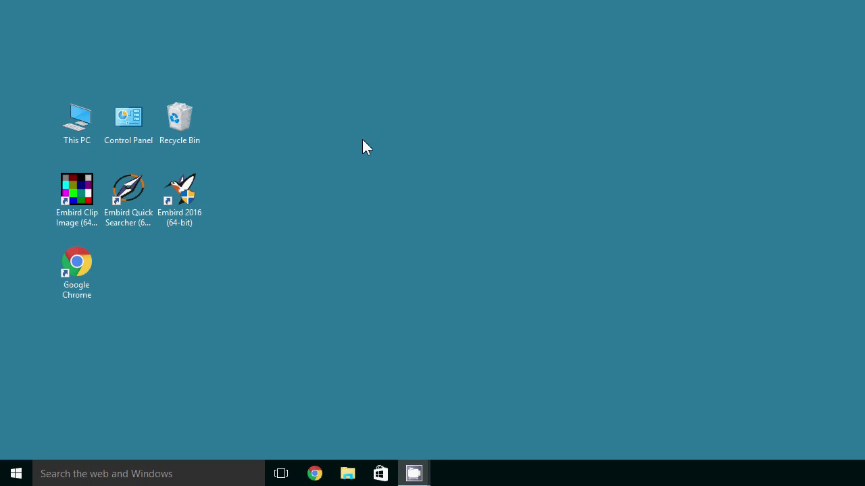
right_click(85, 135)
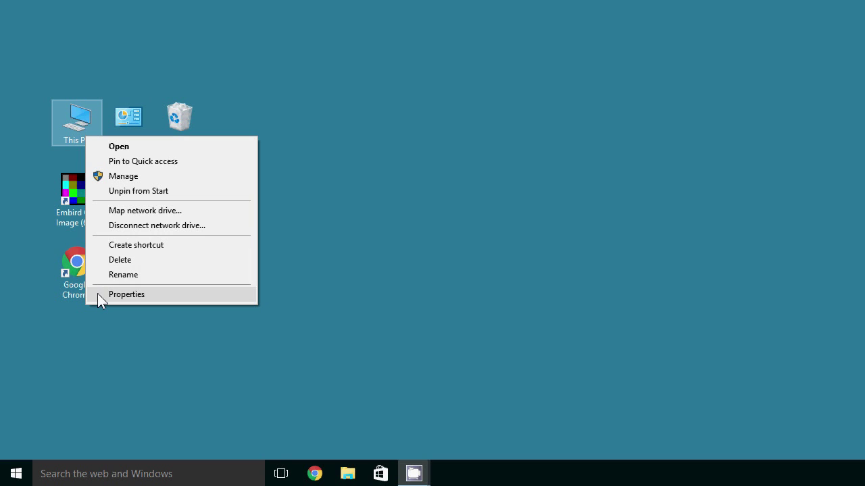
left_click(138, 295)
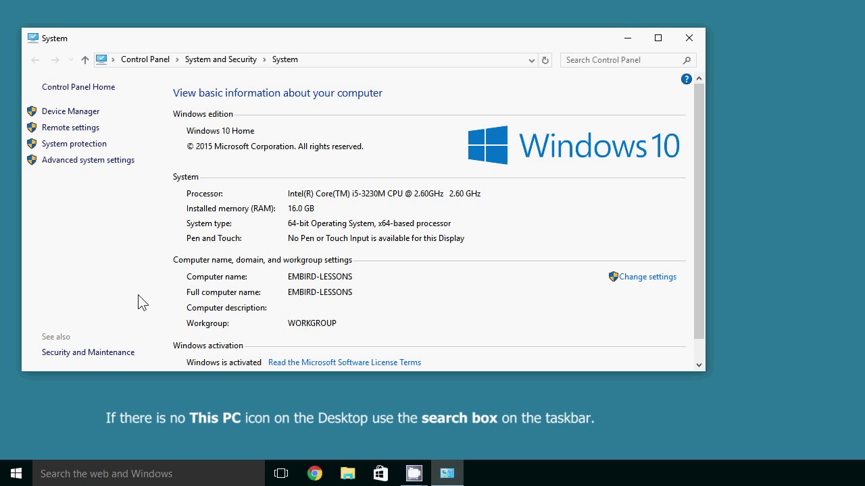
- Find This PC with a Windows search for "this pc", view its properties, and close the System window
left_click(98, 480)
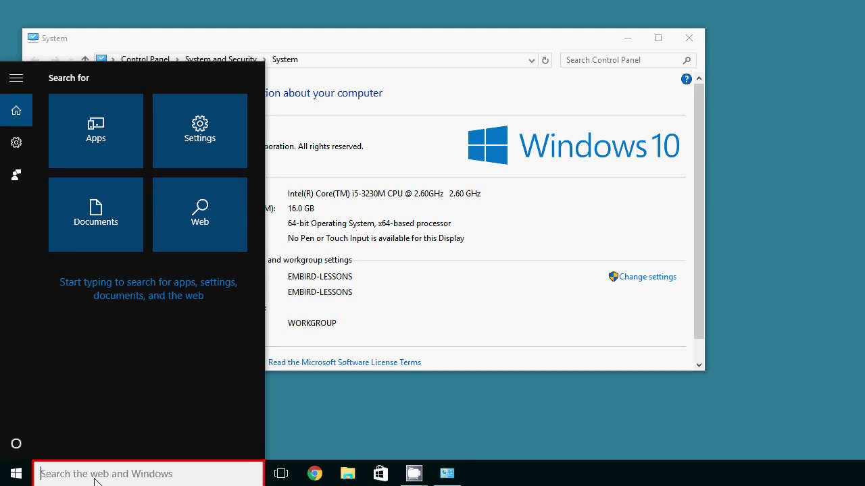
type("this pc")
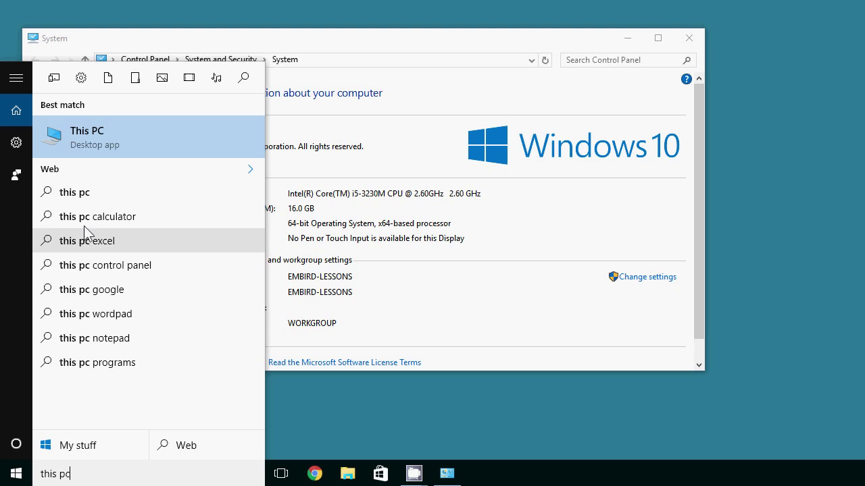
right_click(118, 133)
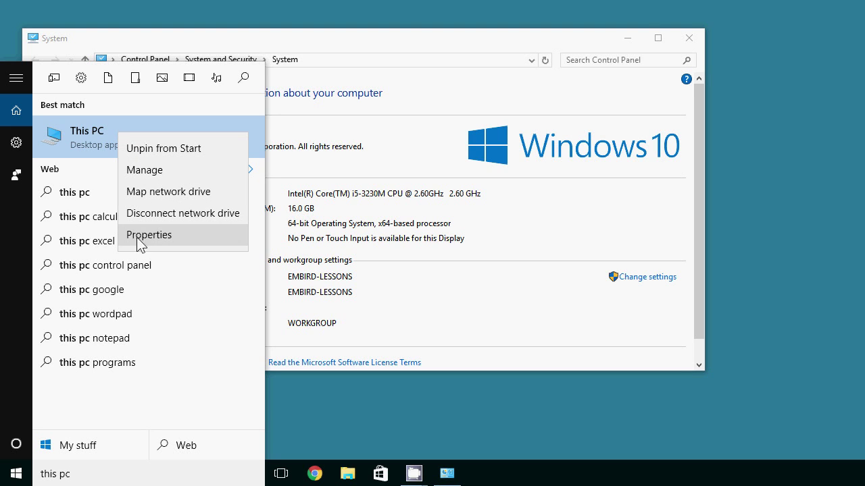
left_click(187, 238)
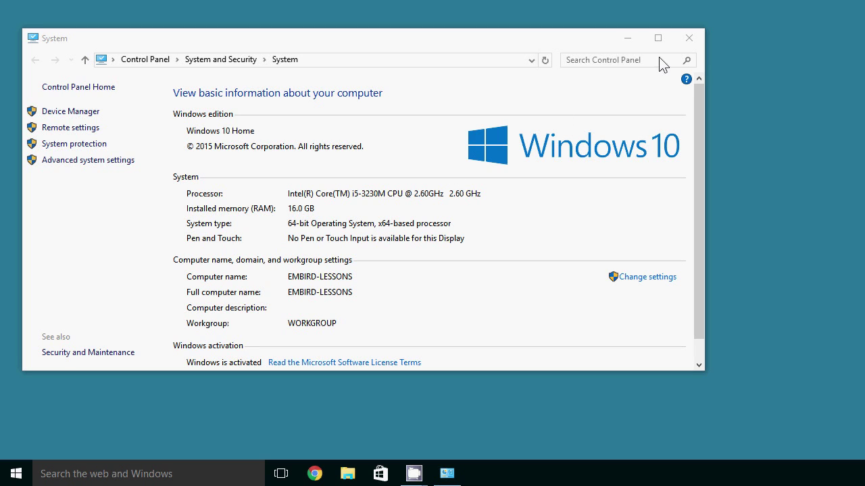
left_click(689, 38)
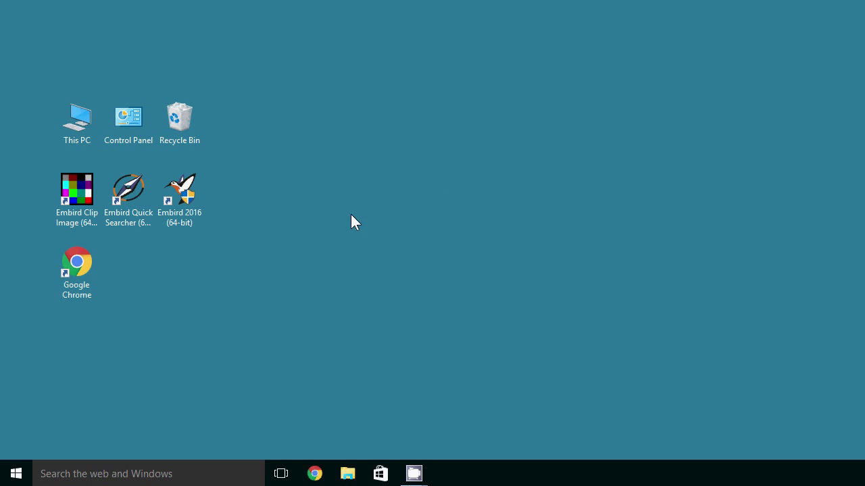
double_click(77, 269)
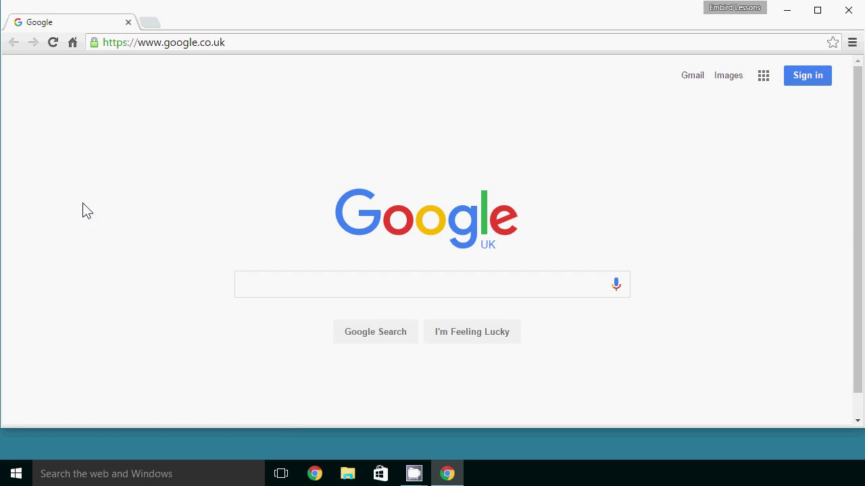
left_click(111, 47)
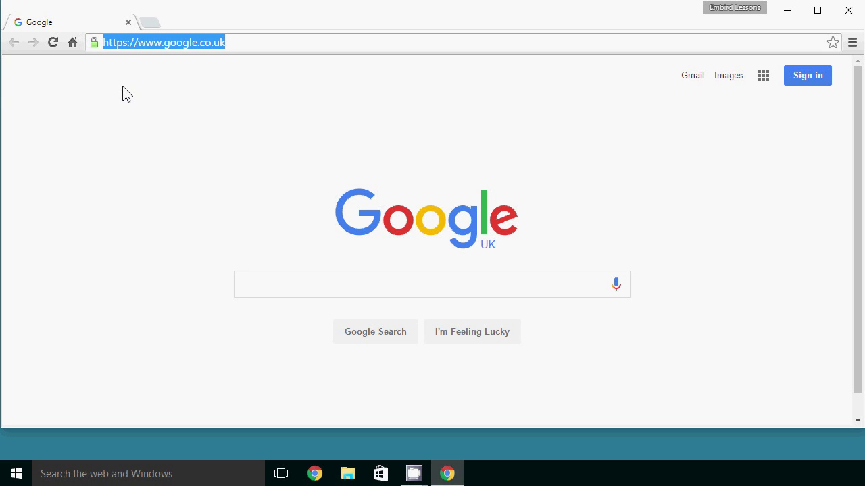
type("www.embird")
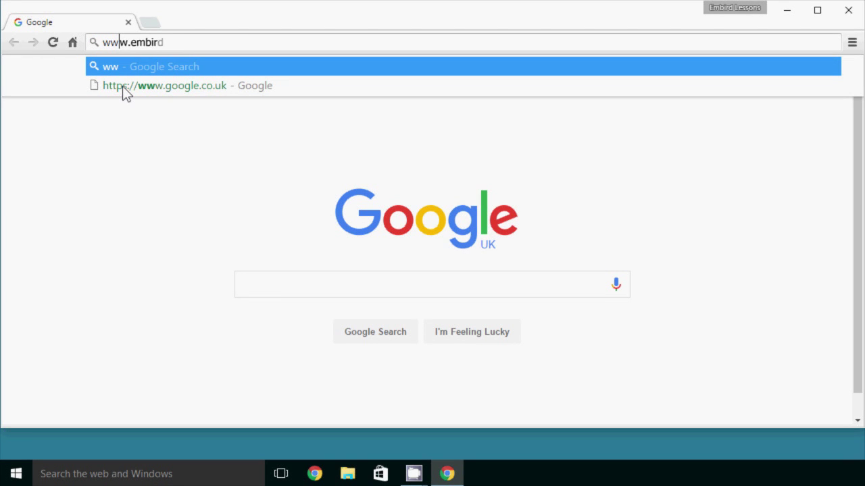
type(".net")
key("Return")
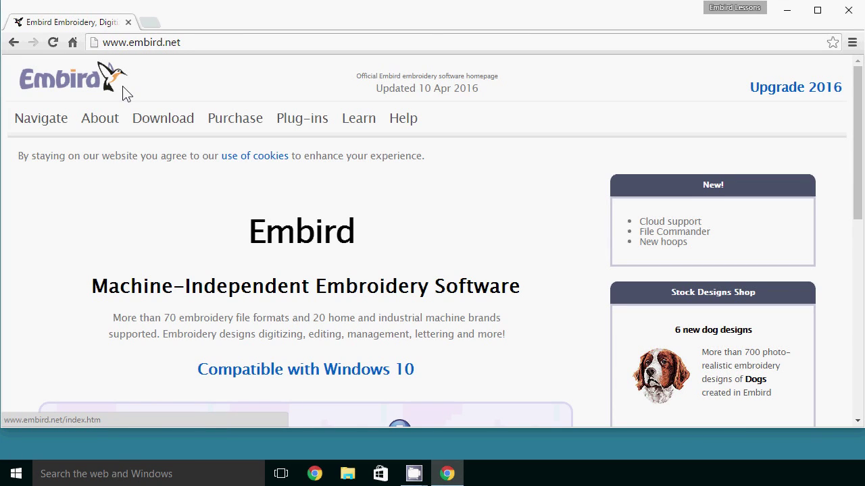
- Open the site's 64-bit version download page and download the Studio 2016 installer
left_click(174, 129)
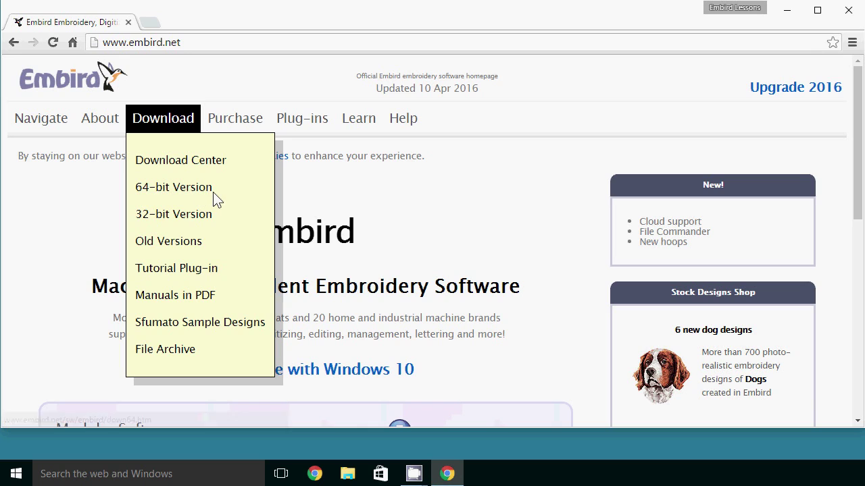
left_click(174, 191)
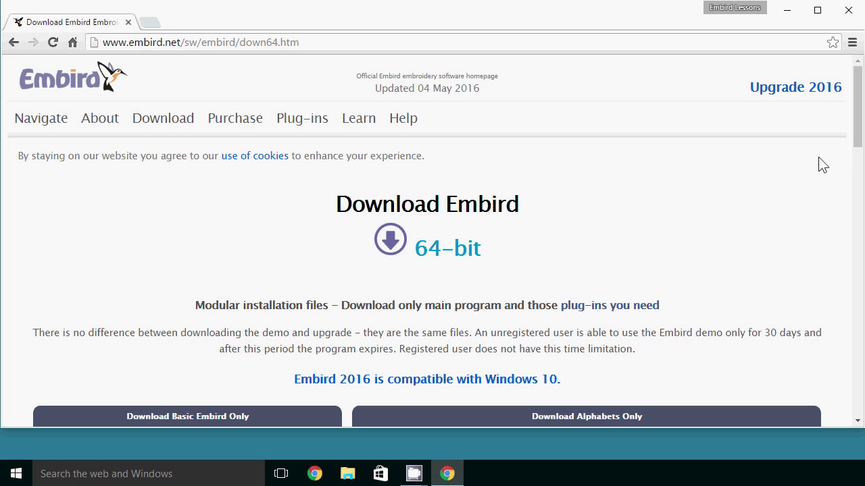
left_click_drag(858, 131, 860, 313)
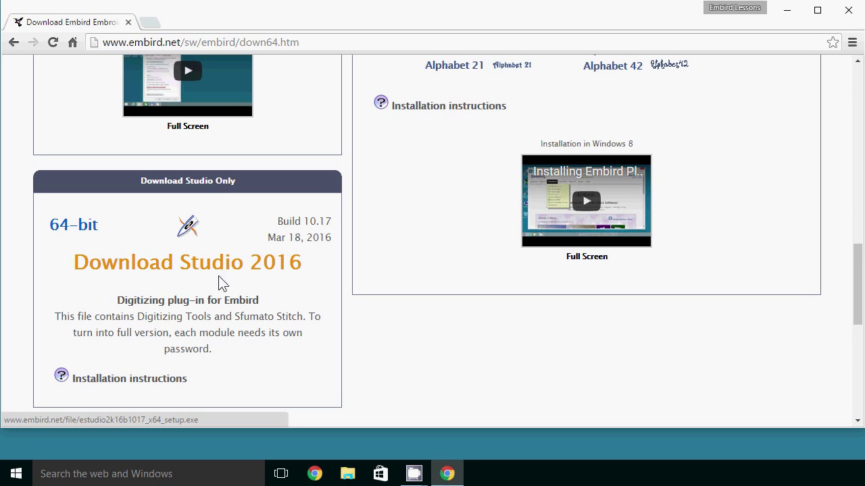
left_click(196, 272)
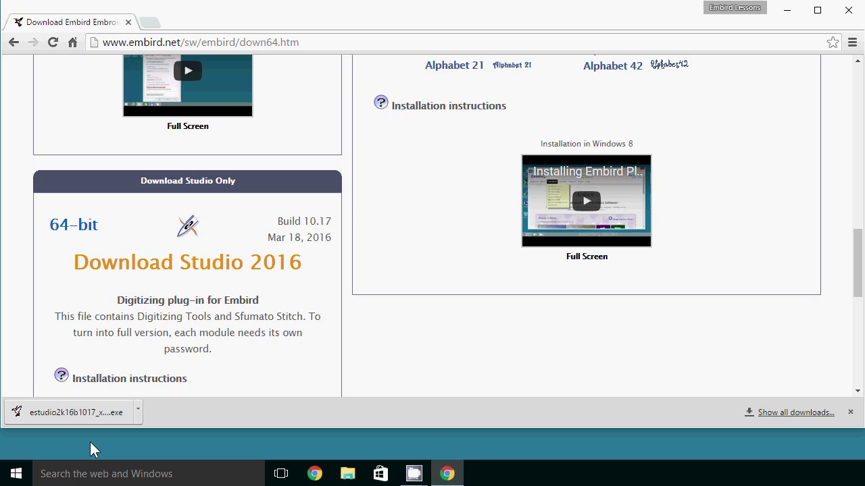
- Run the downloaded Studio setup file, unzip it to C:\Program Files\EMBIRD64, and close the browser
left_click(138, 411)
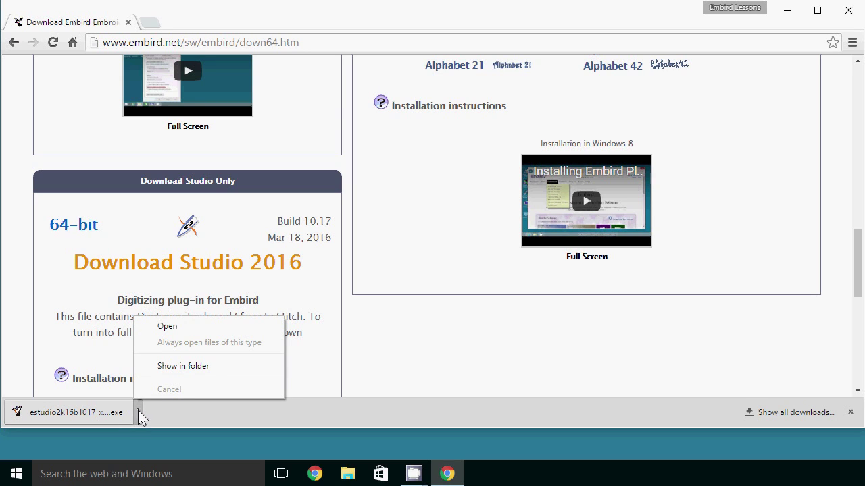
left_click(174, 327)
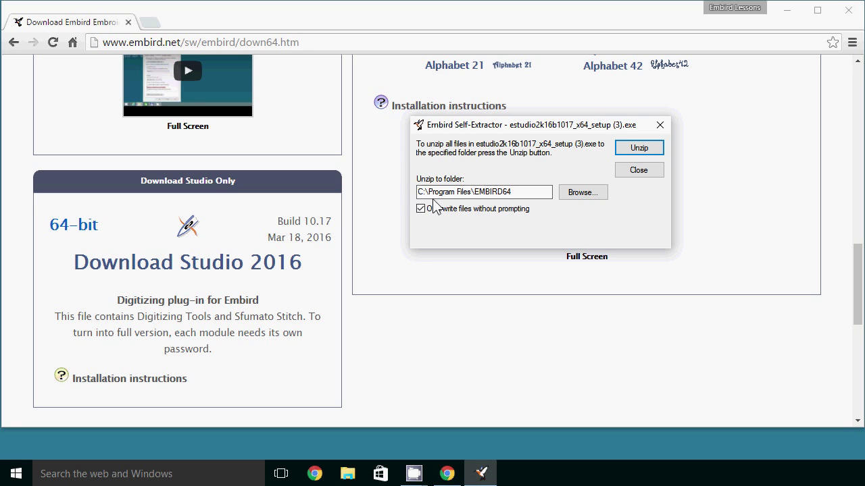
left_click(642, 149)
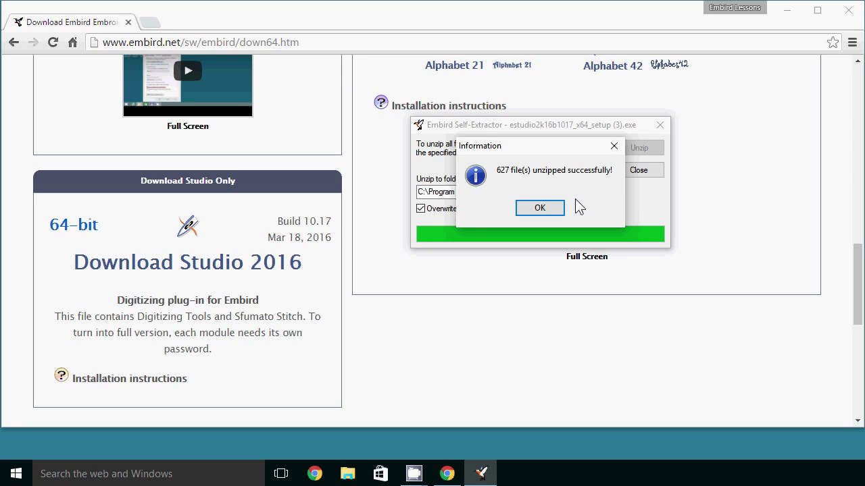
left_click(540, 209)
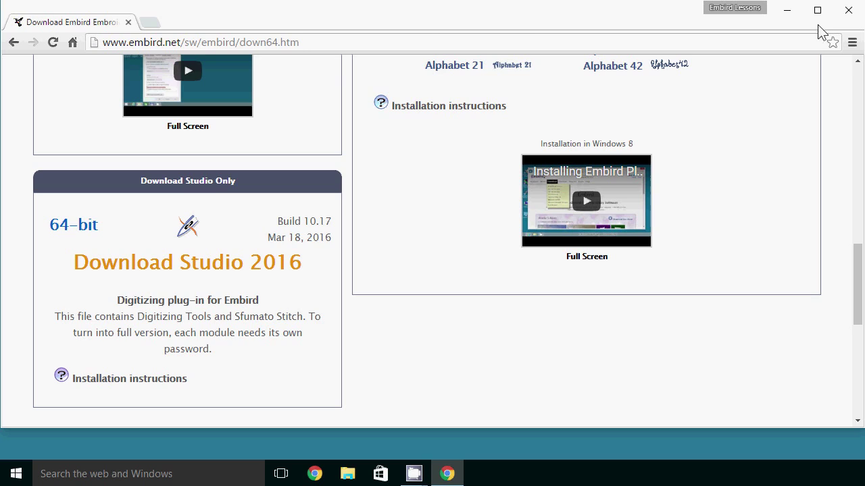
left_click(843, 13)
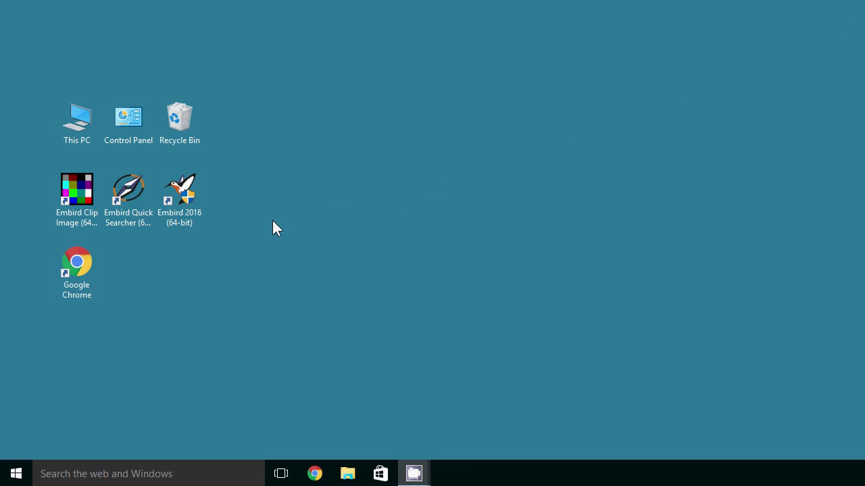
- Launch Embird 2016 (64-bit) from the desktop and open the Embird Studio plug-in from its Manager
left_click(183, 203)
double_click(182, 203)
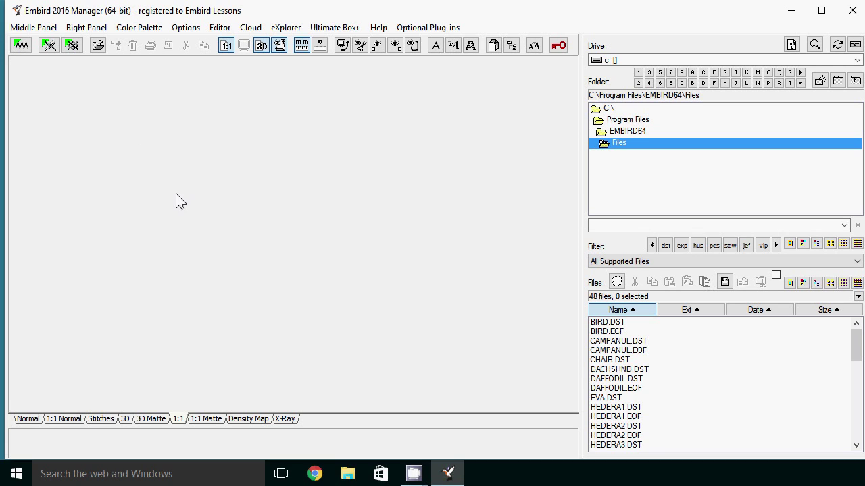
left_click(51, 49)
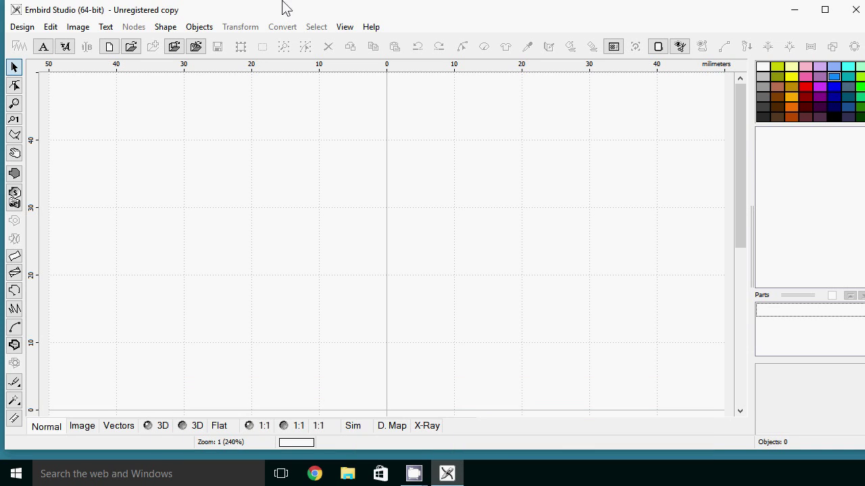
- Close Embird Studio and the Embird Manager to return to the desktop
left_click(853, 13)
left_click(853, 14)
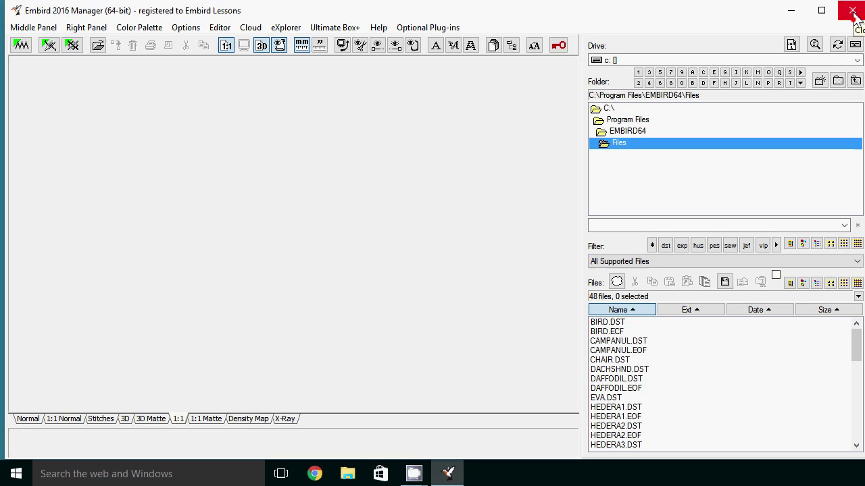
left_click(854, 15)
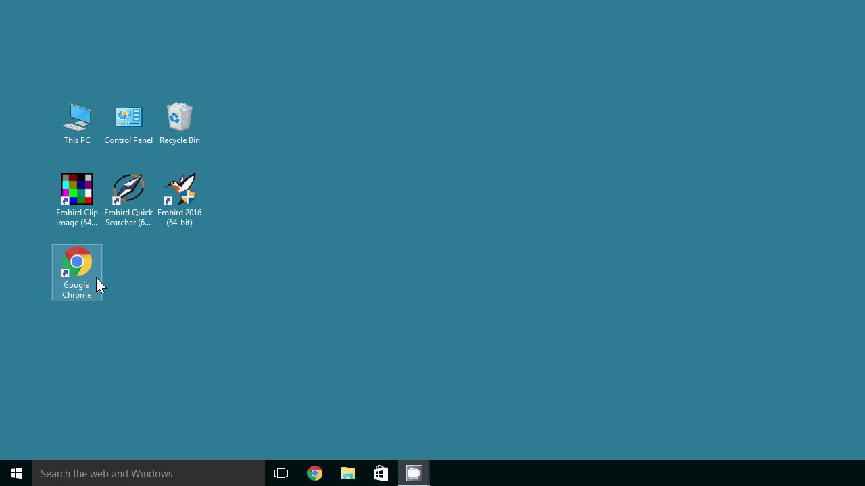
double_click(77, 265)
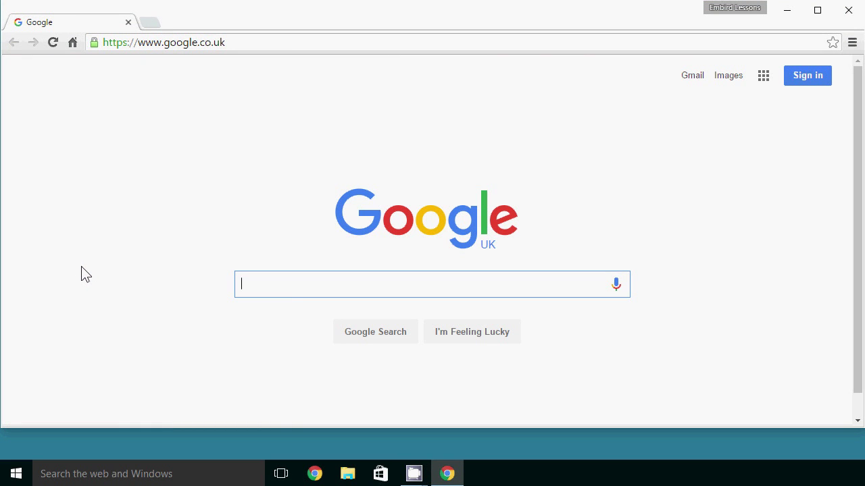
left_click(130, 46)
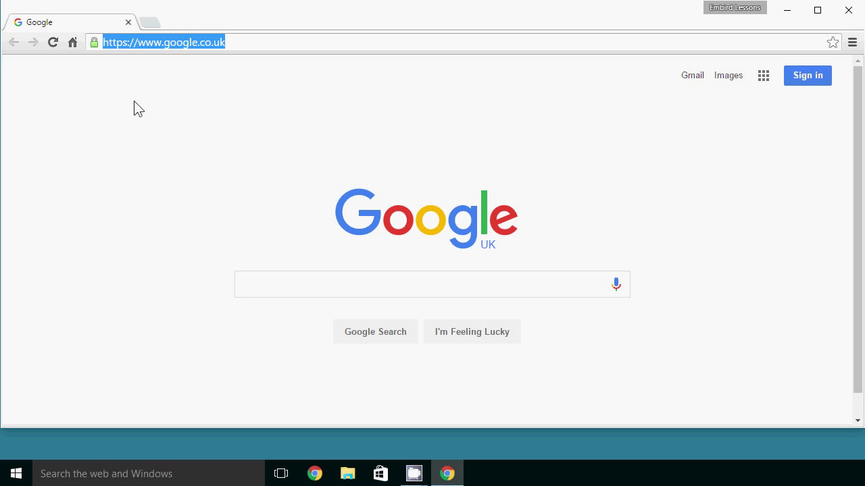
type("www.embird.net")
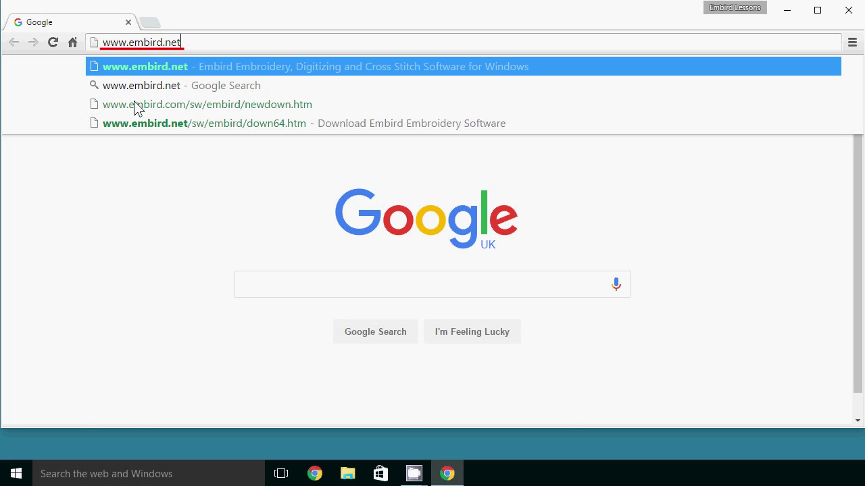
key("Return")
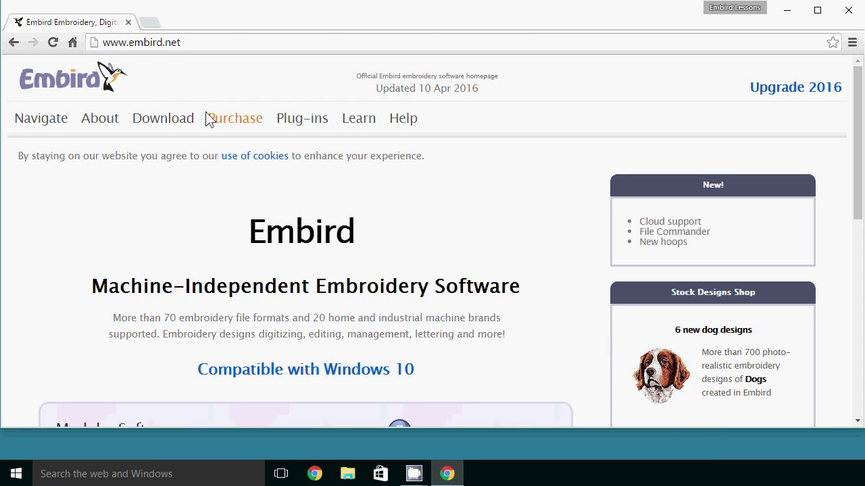
- Open the Register Software page for purchasing Embird and review its registration steps from product selection to on-line payment
left_click(247, 127)
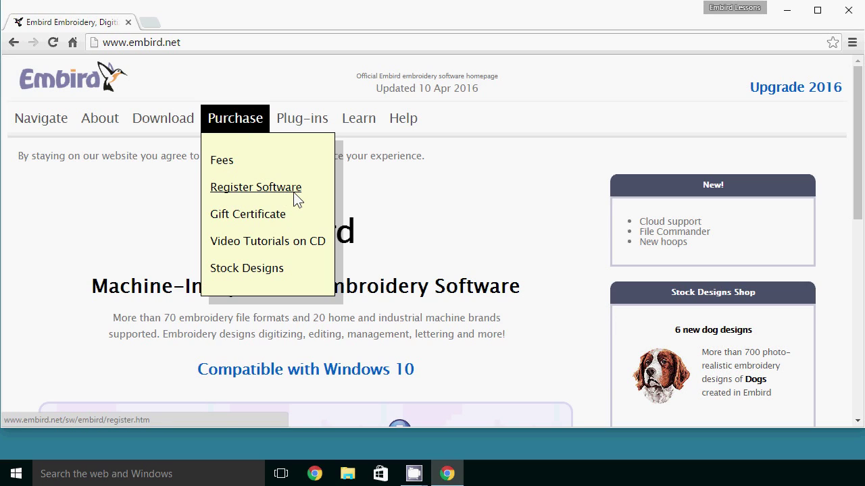
left_click(256, 192)
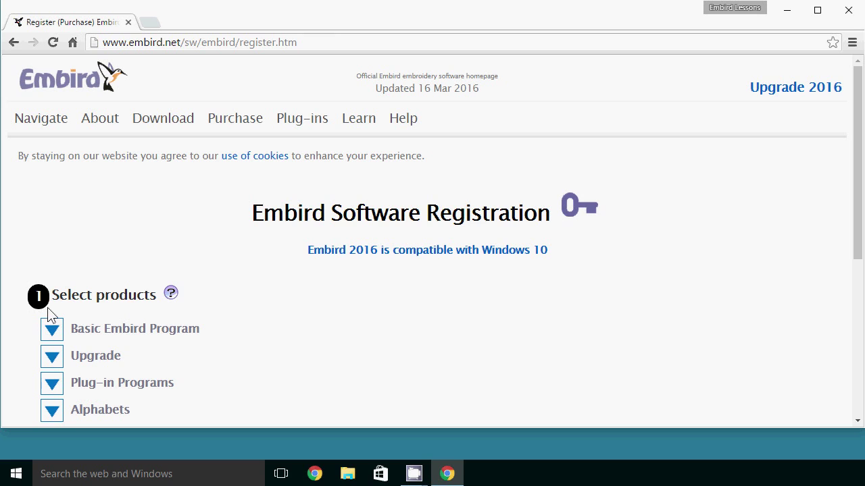
scroll(52, 315, "down", 3)
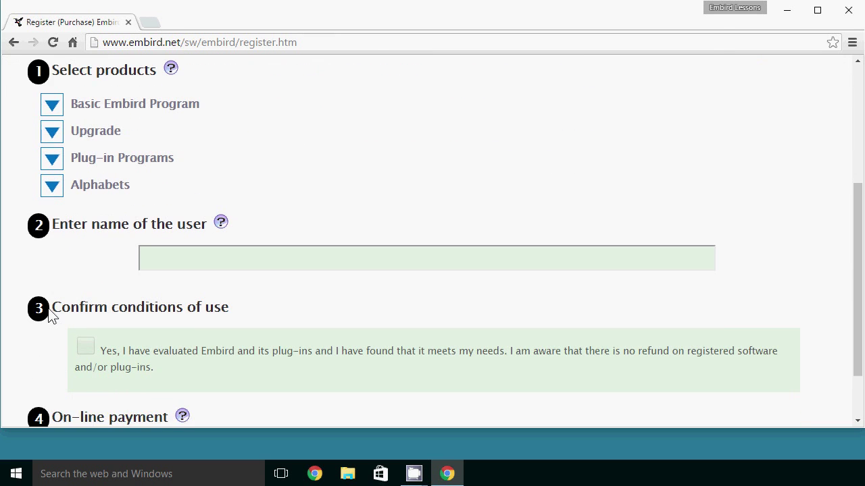
scroll(52, 315, "down", 1)
scroll(51, 315, "down", 1)
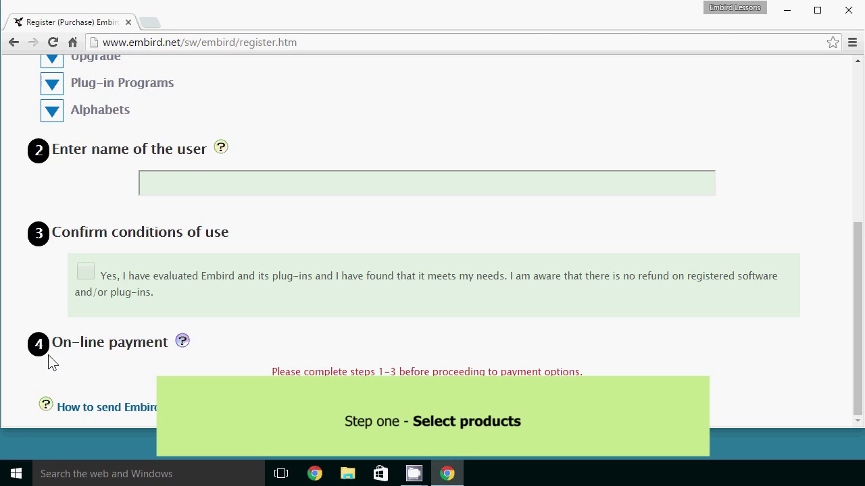
scroll(51, 363, "up", 1)
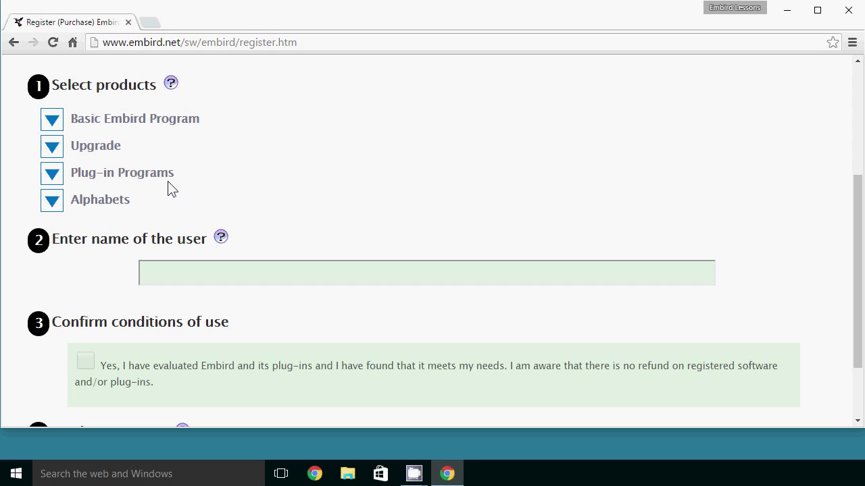
- Select the plug-in programs Digitizing Tools part of Studio 2016 and Sfumato Stitch part of Studio 2016 for purchase
left_click(54, 183)
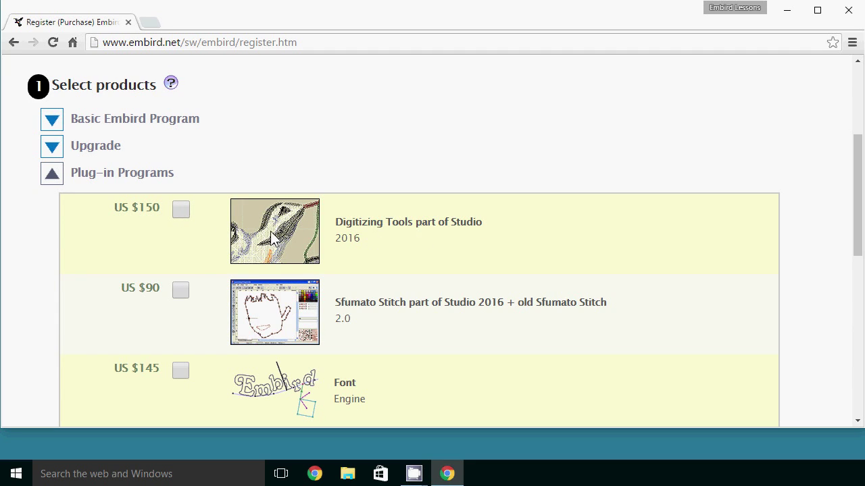
left_click(185, 217)
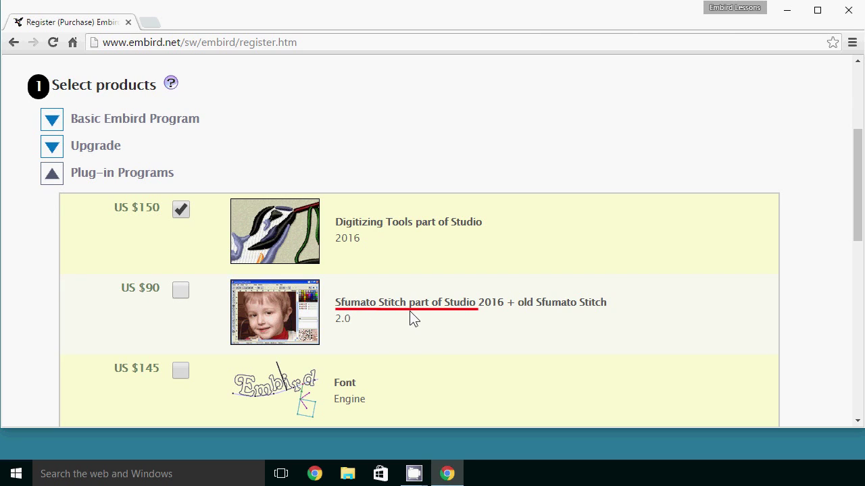
left_click(182, 294)
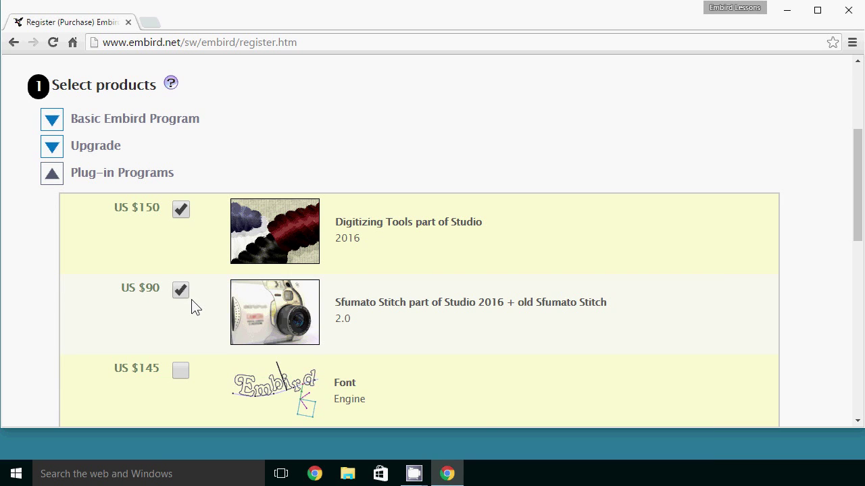
- Enter "Embird Lessons" as the name of the user and confirm the conditions of use
scroll(192, 301, "down", 5)
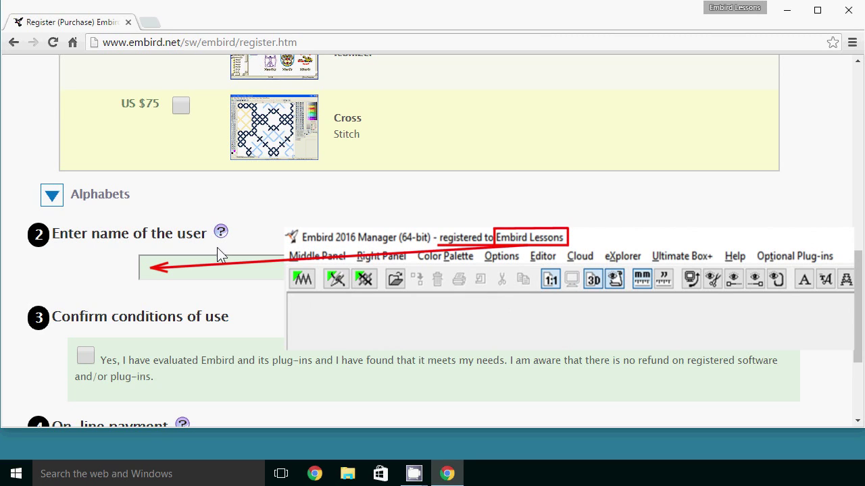
left_click(162, 277)
type("Embird Lessons")
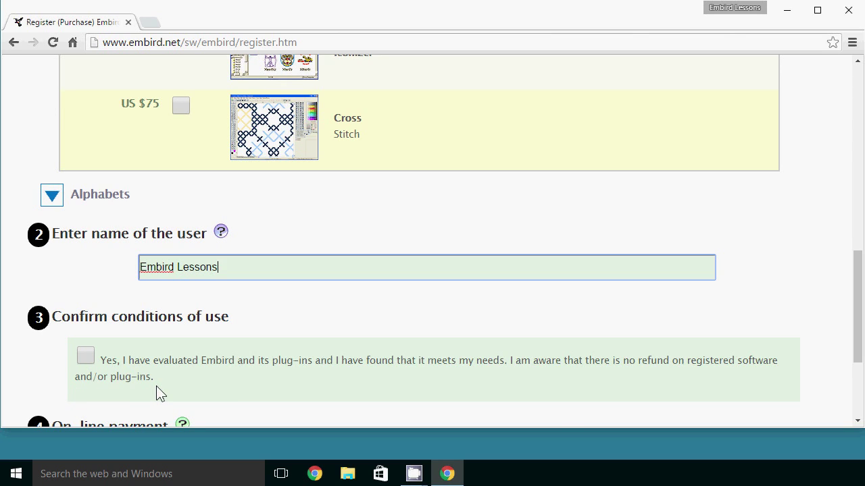
left_click(87, 362)
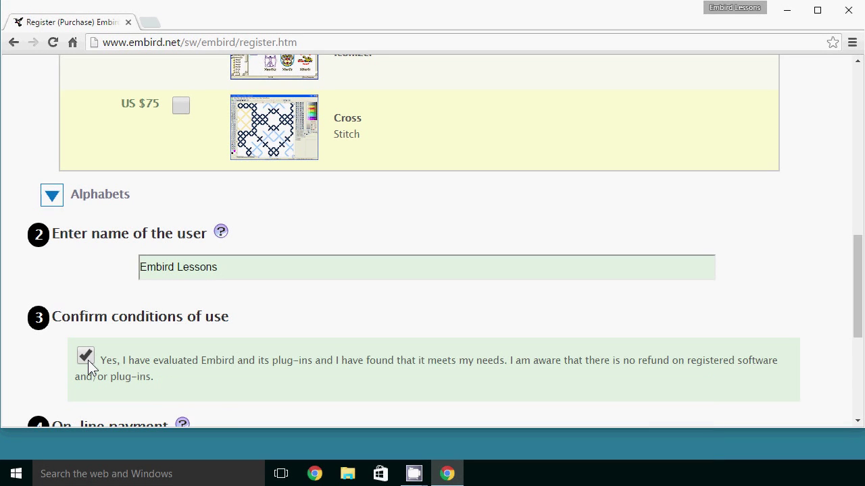
- Choose USD as the currency for the on-line payment
scroll(91, 368, "down", 4)
scroll(92, 368, "down", 1)
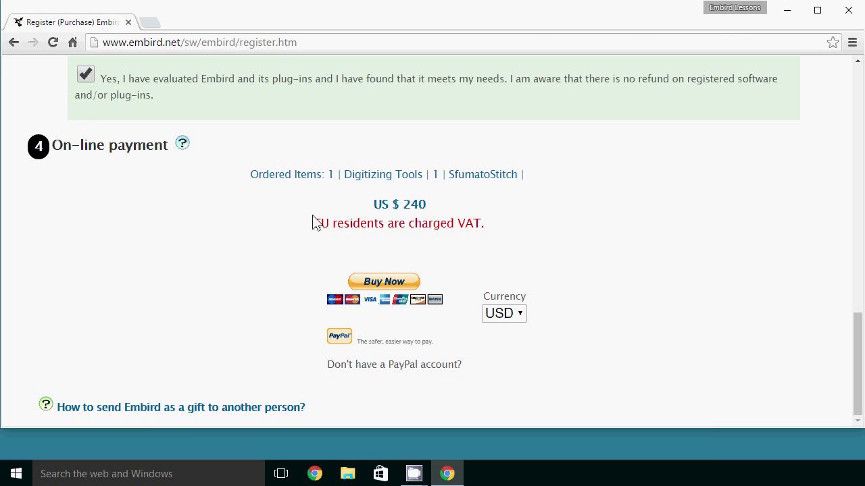
left_click(521, 319)
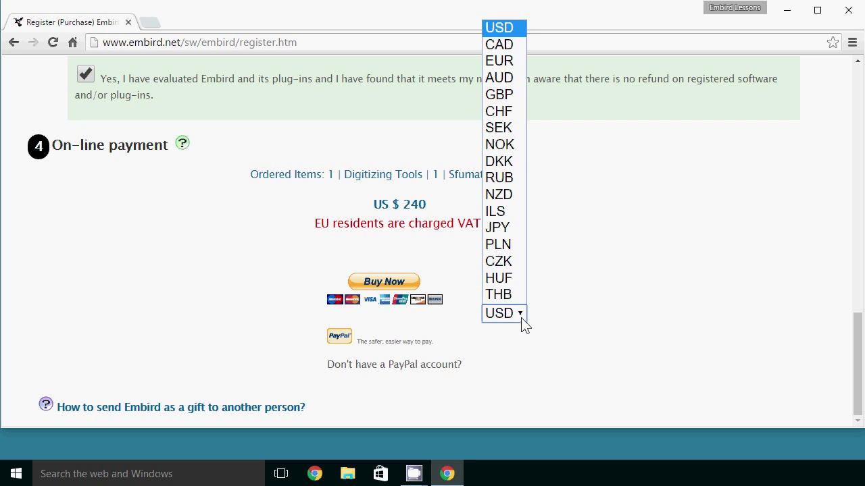
left_click(517, 30)
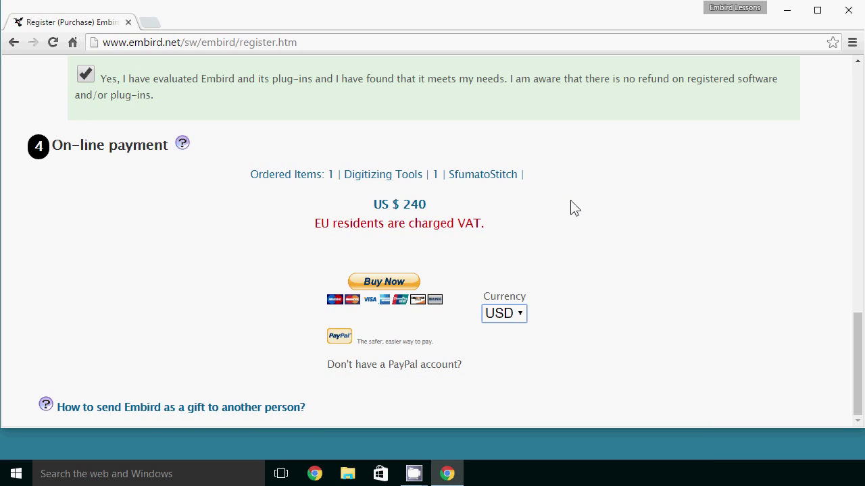
- Start buying the selected plug-ins, accept the notice about registered users, and check out the PayPal shopping cart
left_click(387, 284)
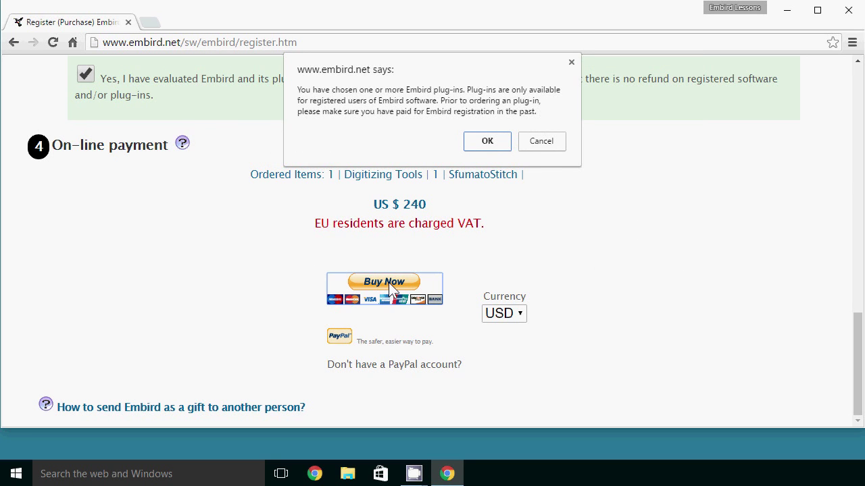
left_click(490, 150)
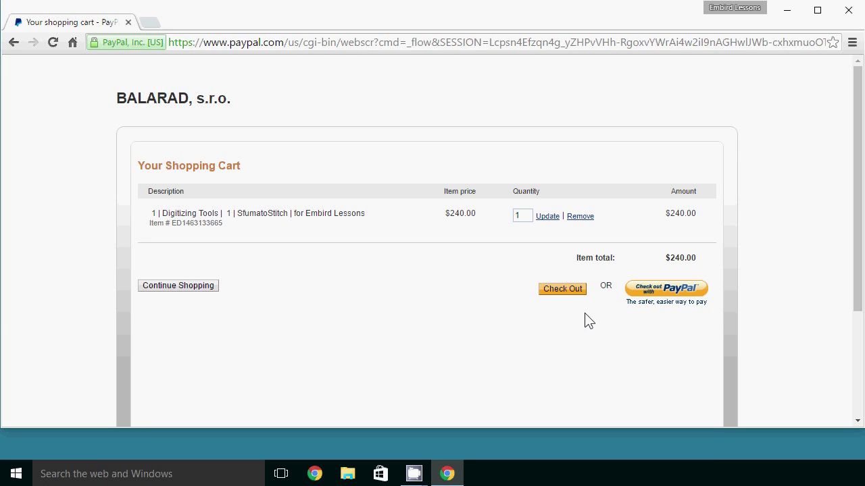
left_click(559, 289)
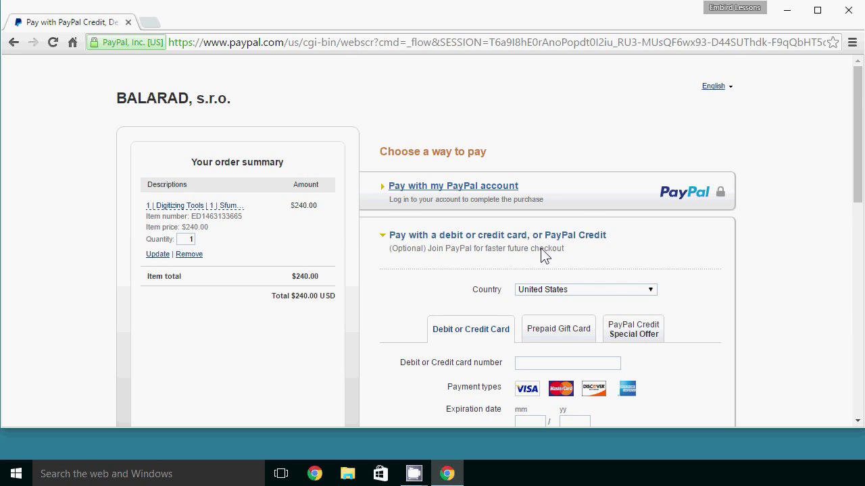
- Examine the PayPal payment form from the card details to the account choice, and close the browser
scroll(545, 254, "down", 3)
scroll(539, 261, "down", 4)
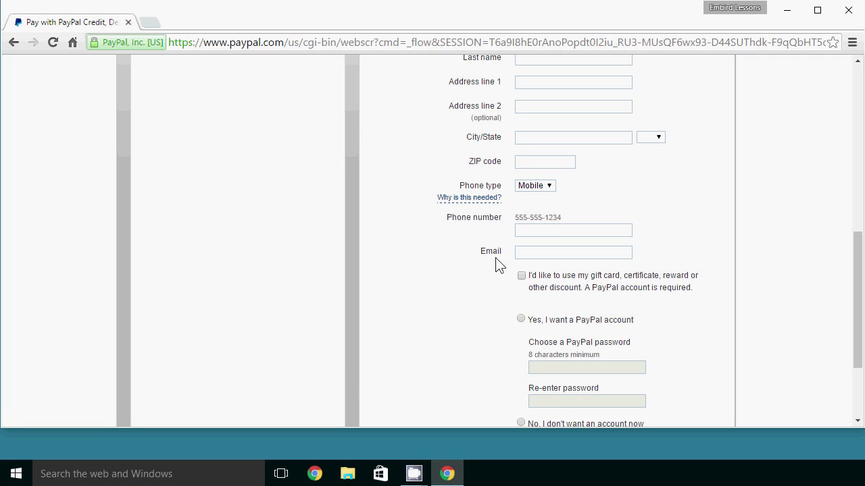
scroll(496, 264, "down", 3)
scroll(495, 264, "down", 1)
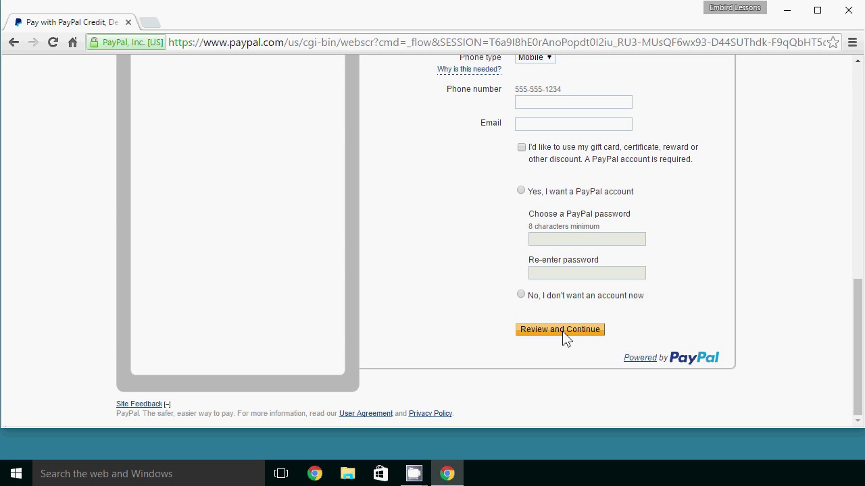
left_click(847, 14)
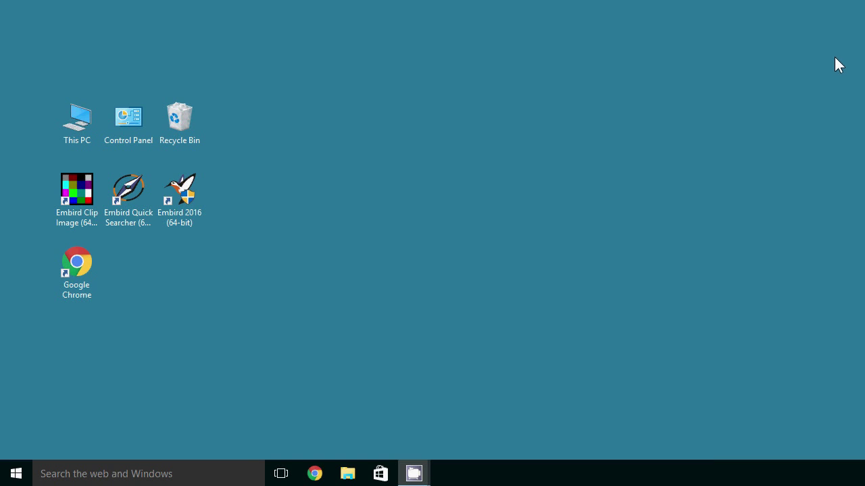
- Launch Embird 2016 (64-bit) from the desktop and open its list of installed plug-ins
double_click(191, 206)
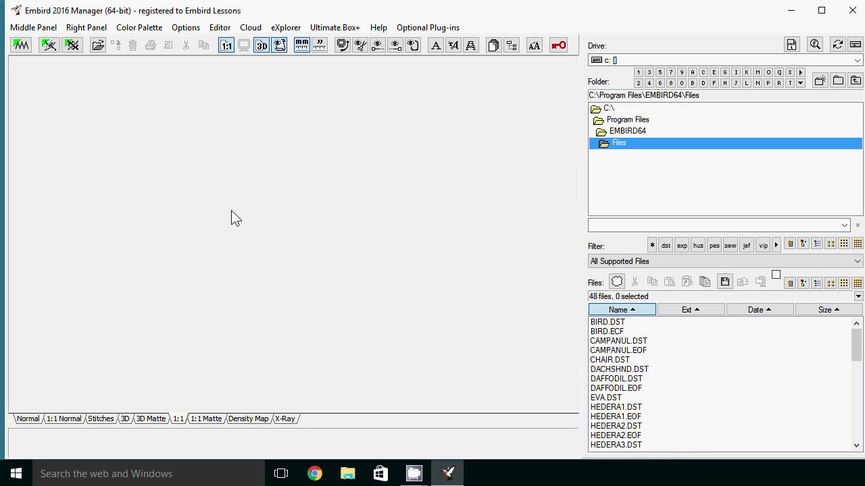
left_click(380, 30)
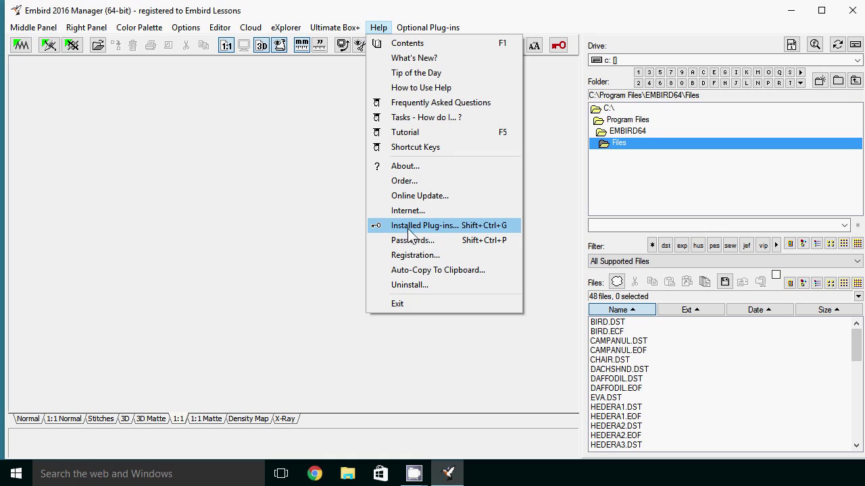
left_click(457, 225)
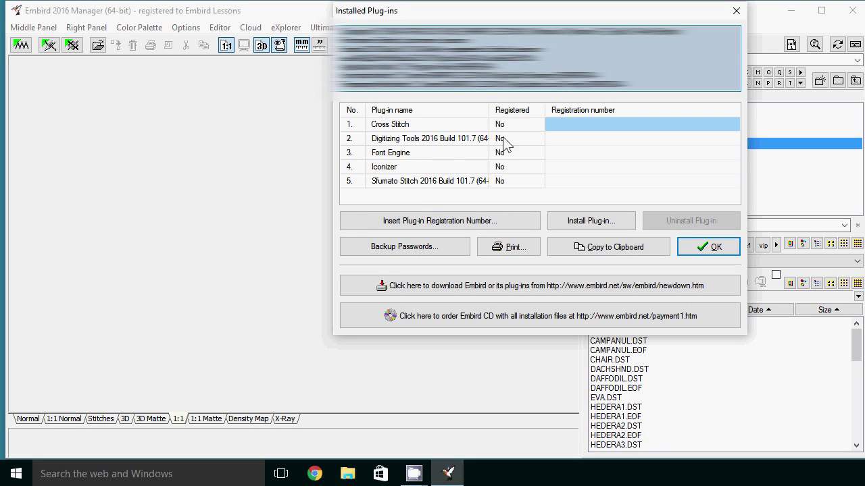
- Register the Digitizing Tools 2016 plug-in with its plug-in registration number and acknowledge the confirmation
left_click(553, 139)
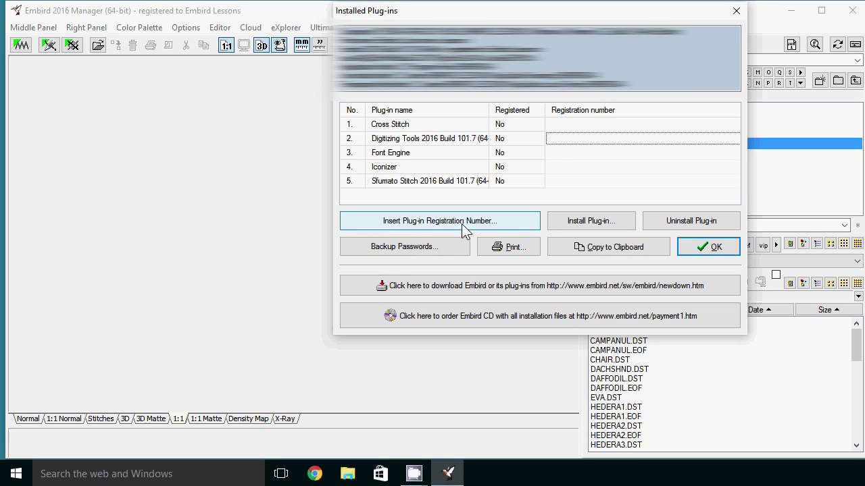
left_click(497, 225)
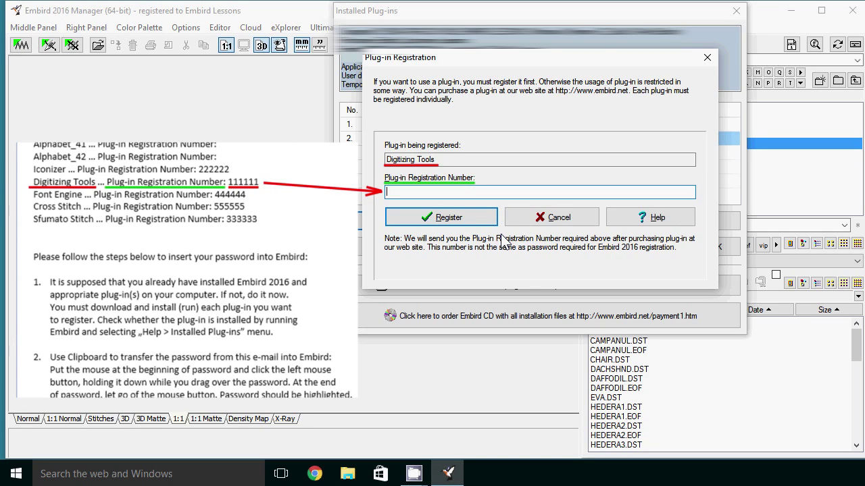
type("111111")
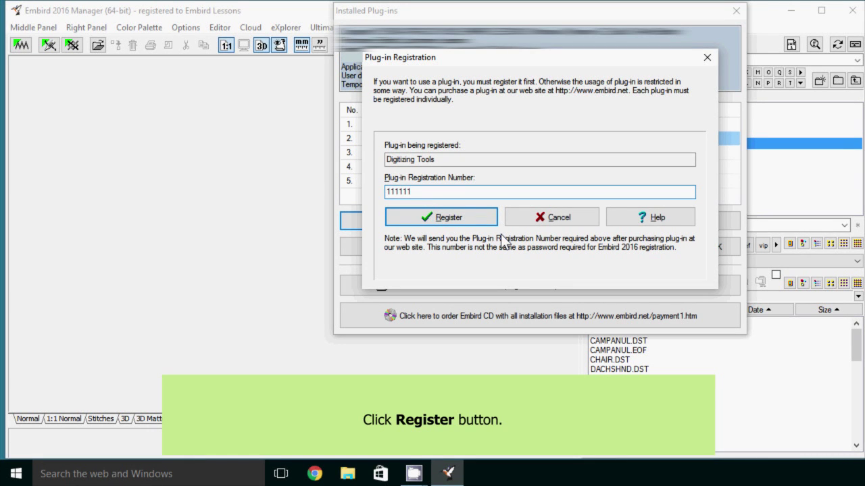
left_click(452, 218)
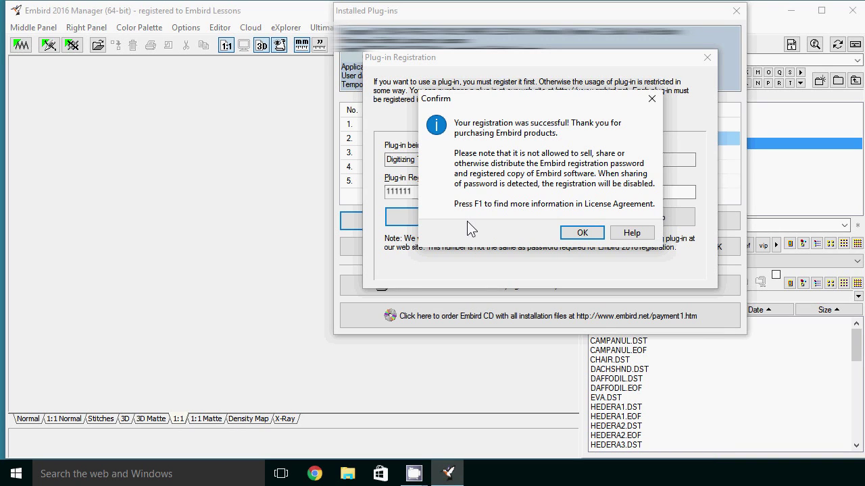
left_click(589, 235)
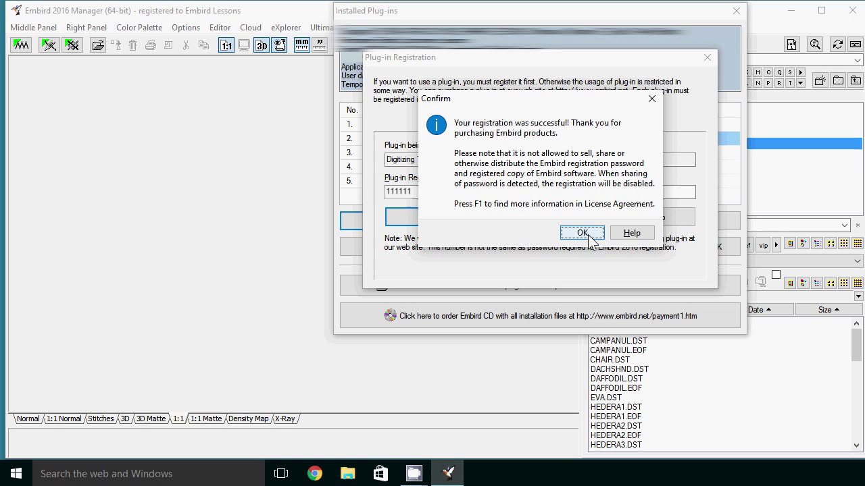
left_click(585, 234)
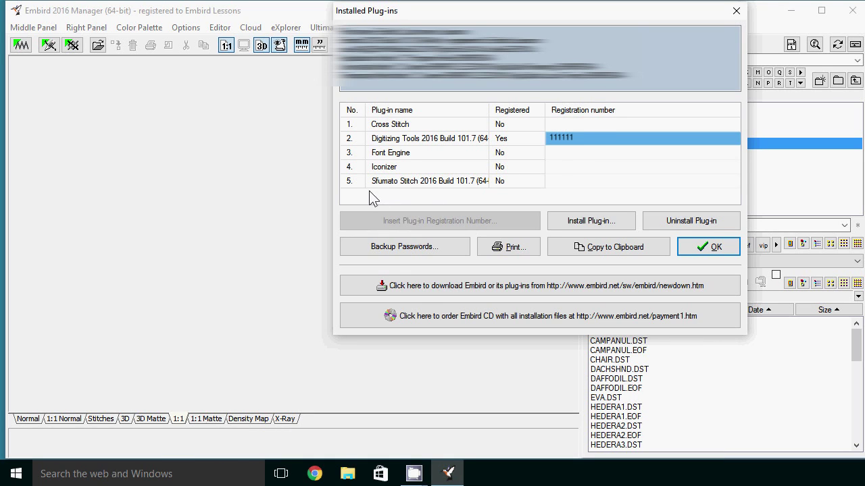
- Register the Sfumato Stitch 2016 plug-in with its own plug-in registration number and acknowledge the confirmation
left_click(555, 183)
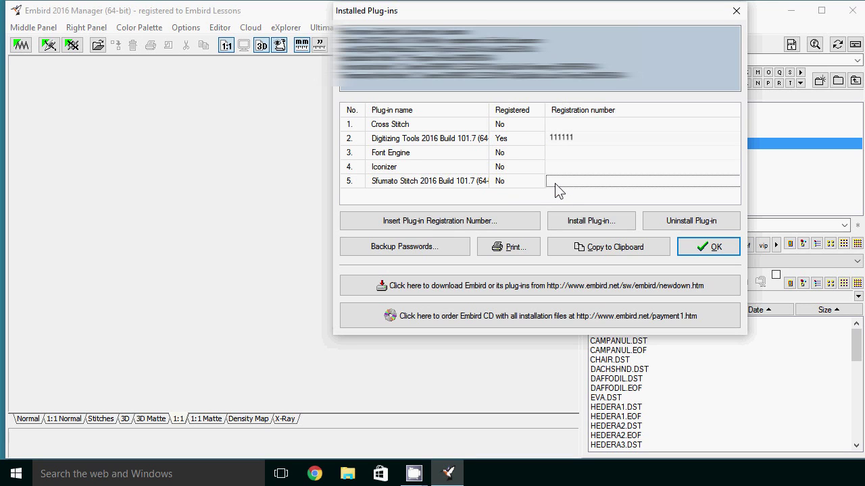
left_click(477, 226)
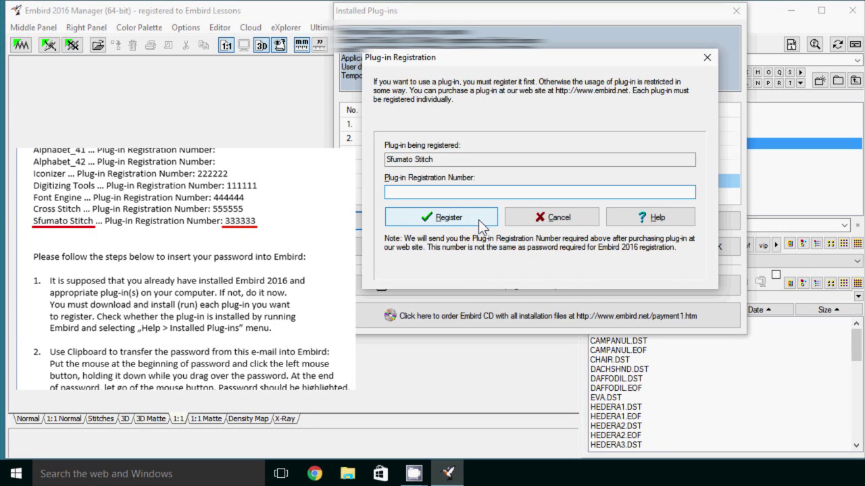
type("333333")
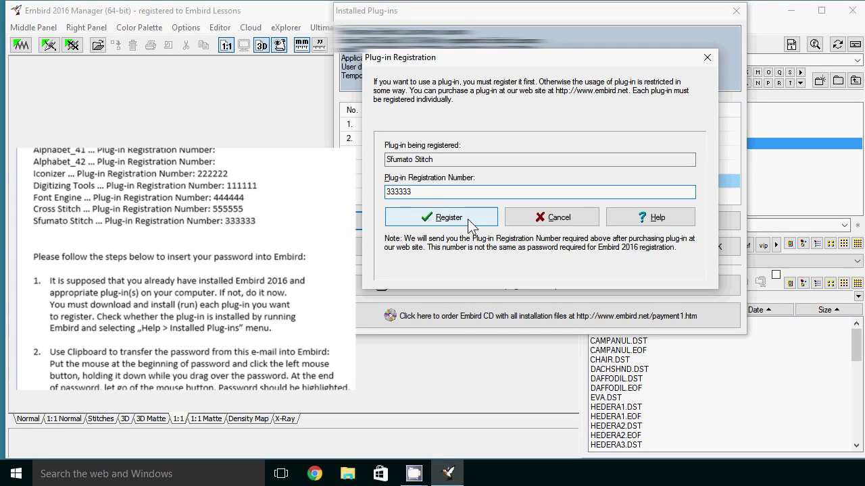
left_click(467, 225)
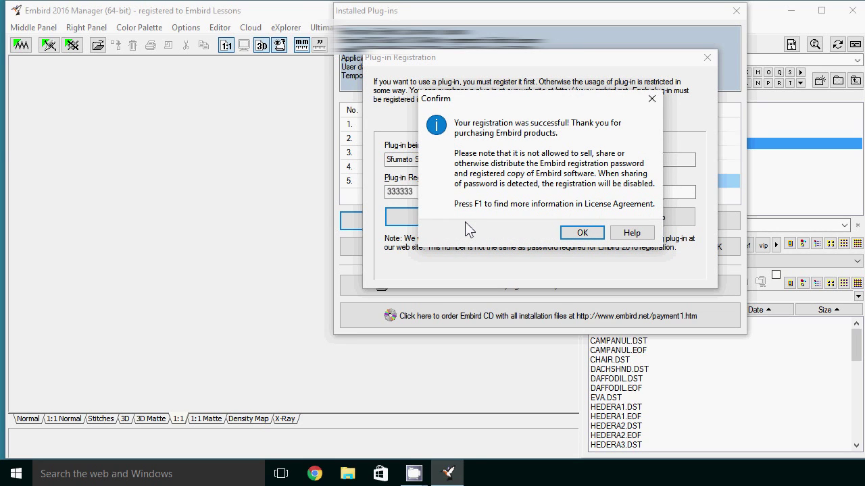
left_click(582, 233)
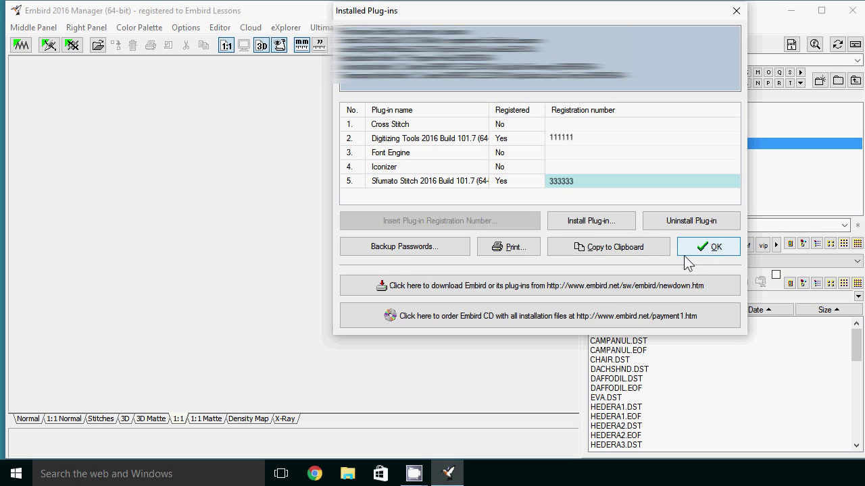
- Close the Installed Plug-ins dialog and launch Embird Studio from the Manager
left_click(727, 254)
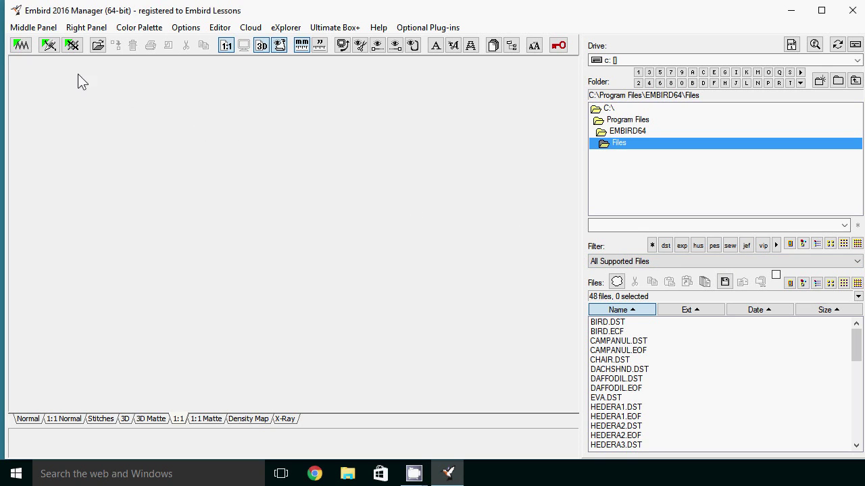
left_click(49, 45)
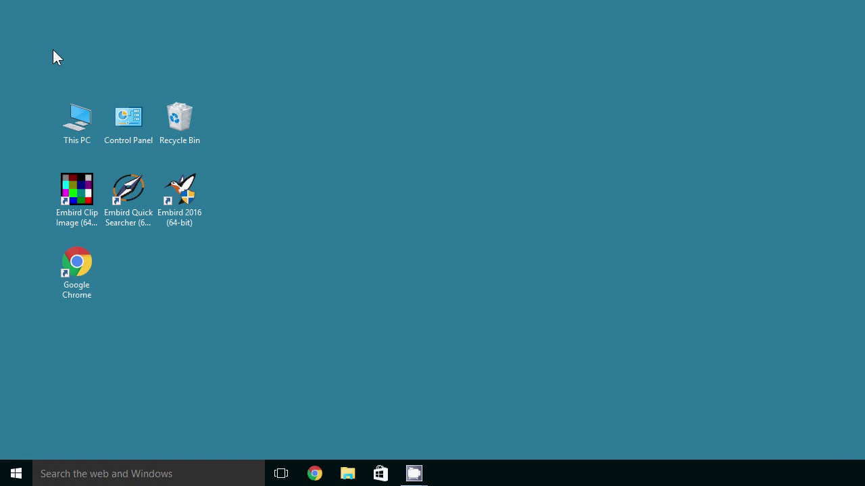